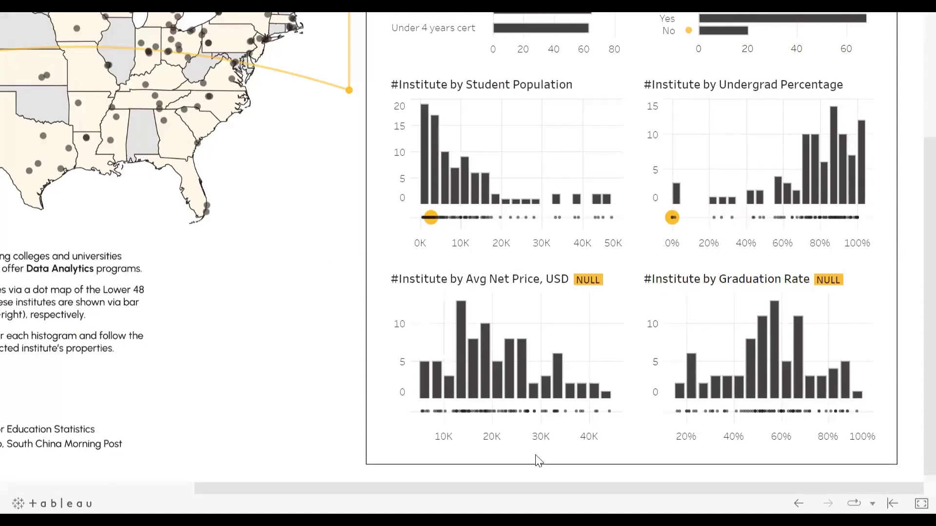
Step: Examine the Data Analytics Program dashboard, covering its histograms, explanatory notes, institute map and the selected institute's portfolio
{"action": "scroll", "coordinate": [538, 461], "scroll_direction": "left", "scroll_amount": 1}
{"action": "scroll", "coordinate": [274, 372], "scroll_direction": "left", "scroll_amount": 5}
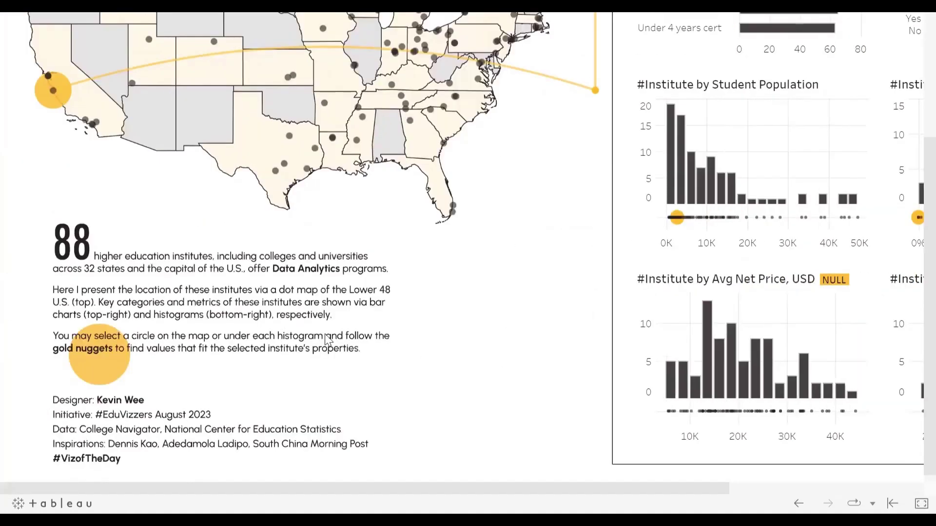
{"action": "scroll", "coordinate": [293, 360], "scroll_direction": "up", "scroll_amount": 5}
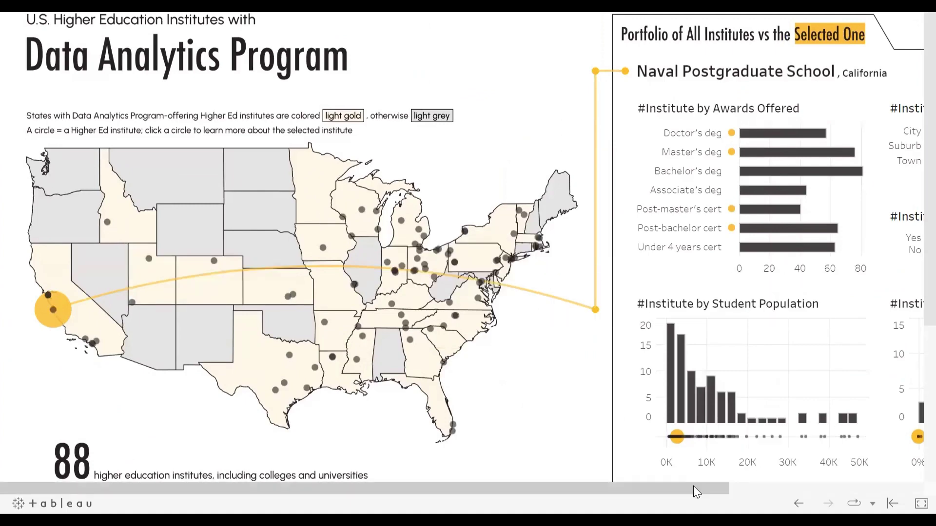
{"action": "left_click_drag", "start_coordinate": [697, 492], "coordinate": [766, 492]}
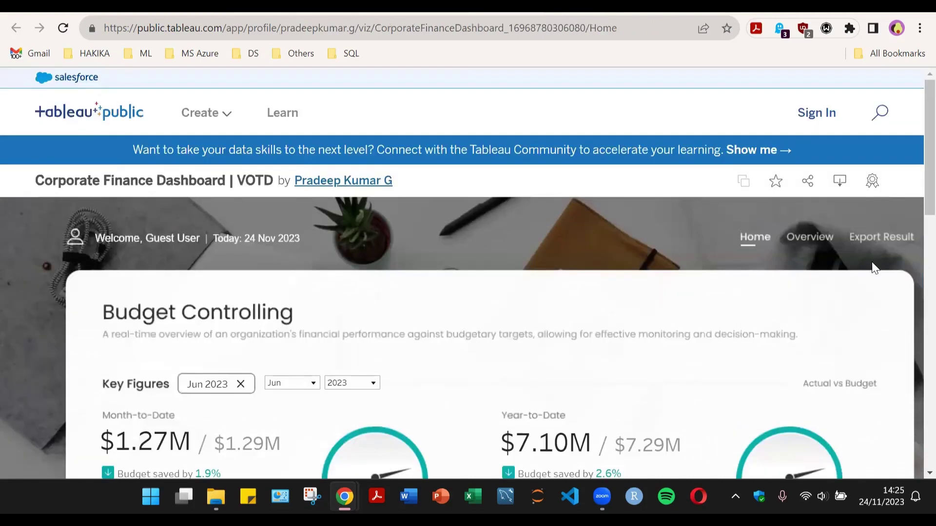
Step: Open the Corporate Finance Dashboard in full-screen view
{"action": "scroll", "coordinate": [877, 302], "scroll_direction": "down", "scroll_amount": 15}
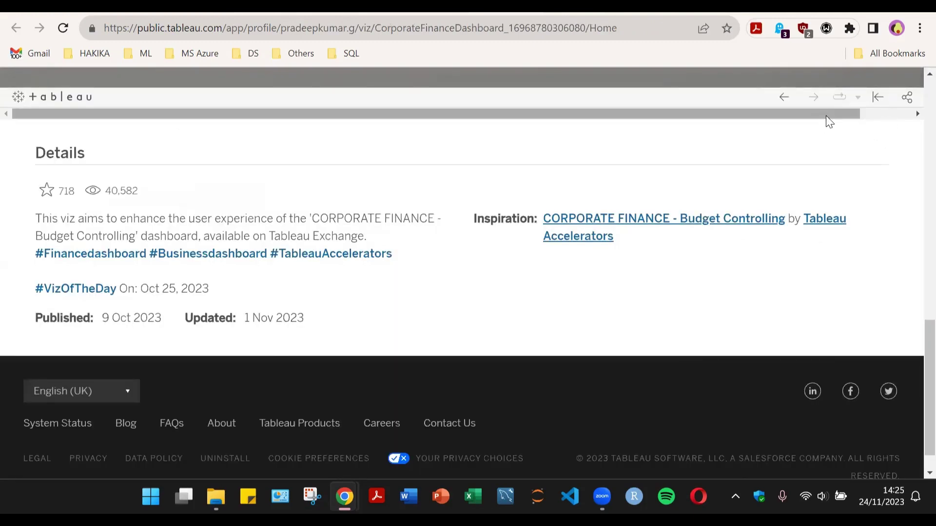
{"action": "left_click_drag", "start_coordinate": [826, 115], "coordinate": [910, 117]}
{"action": "left_click", "coordinate": [909, 99]}
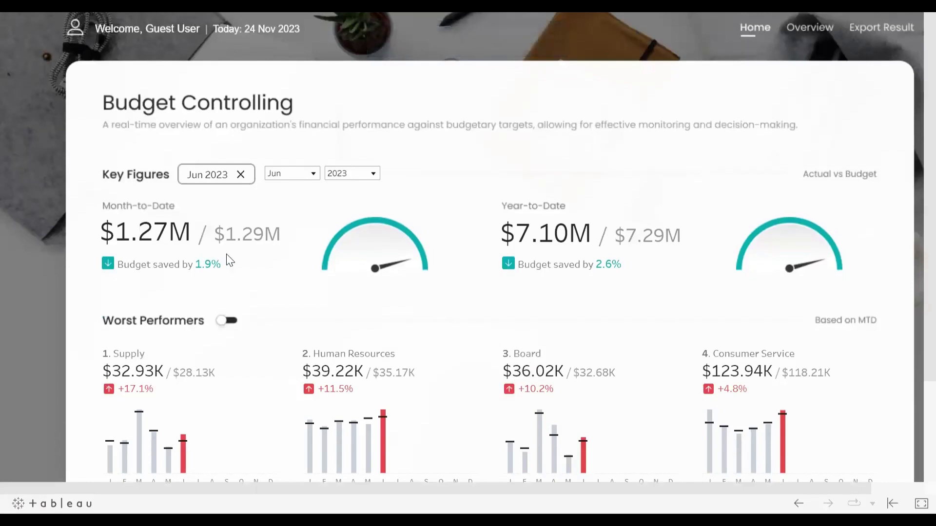
Step: Set the Key Figures month to Aug for 2023 and try another month, May
{"action": "left_click", "coordinate": [242, 177]}
{"action": "left_click", "coordinate": [299, 175]}
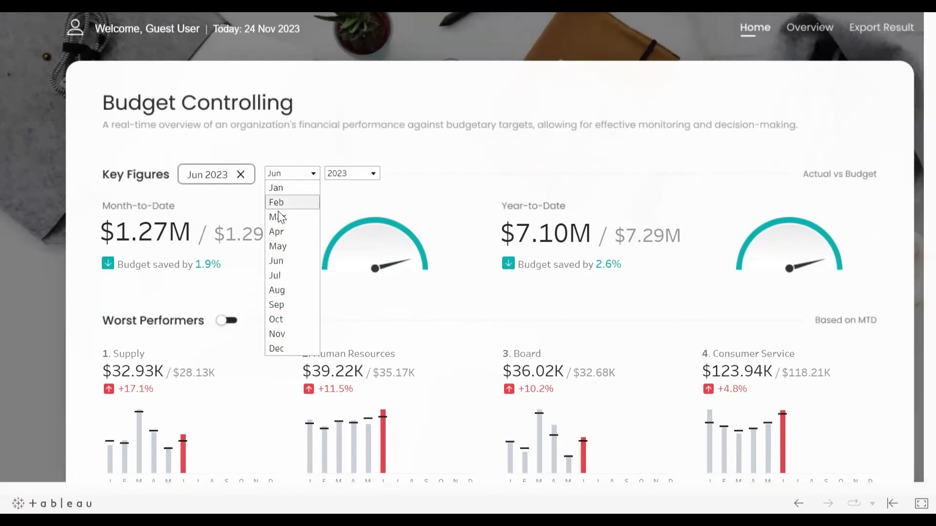
{"action": "left_click", "coordinate": [284, 291]}
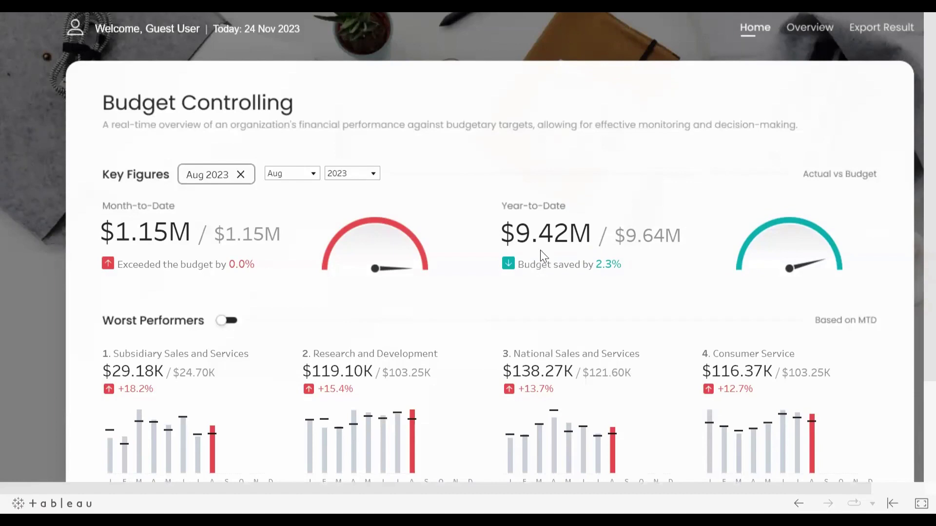
{"action": "left_click", "coordinate": [295, 174]}
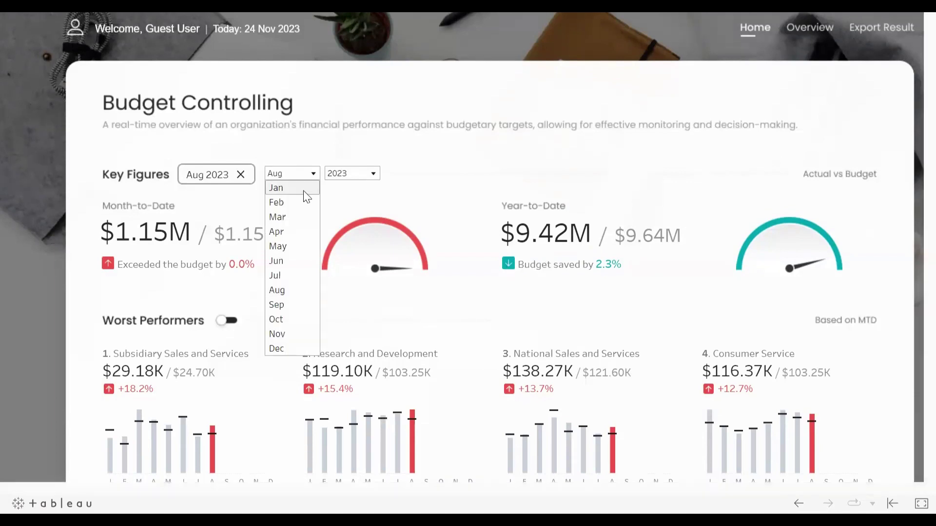
{"action": "left_click", "coordinate": [292, 247]}
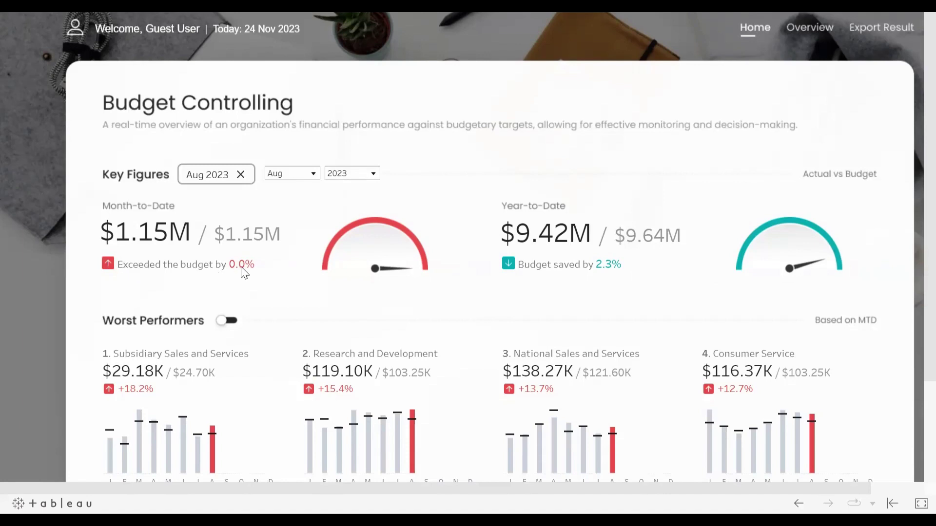
Step: Change the Key Figures month to Nov and finally to Feb, keeping the year 2023
{"action": "left_click", "coordinate": [299, 174]}
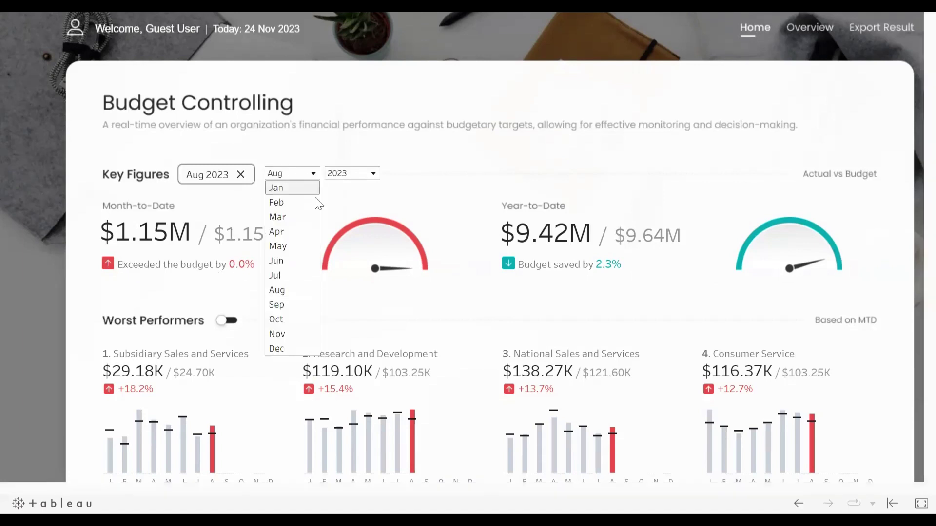
{"action": "left_click", "coordinate": [295, 334]}
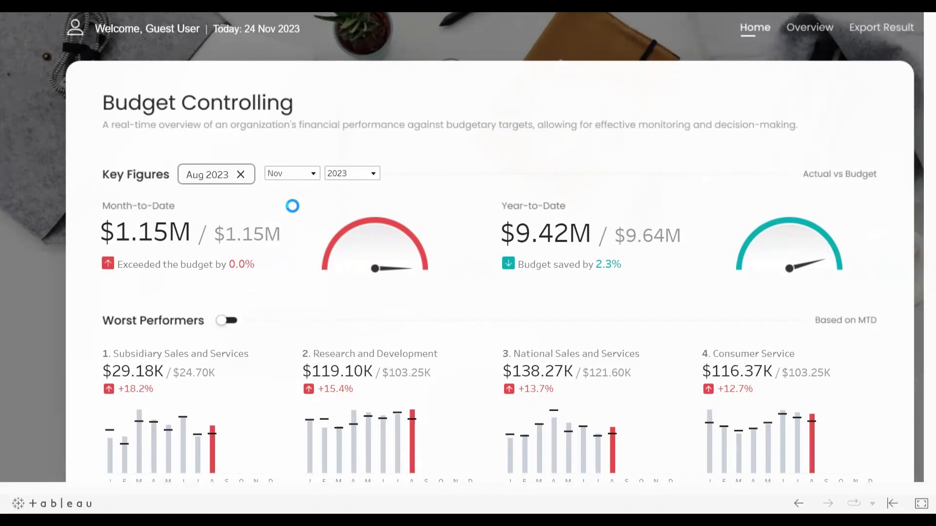
{"action": "left_click", "coordinate": [312, 176]}
{"action": "left_click", "coordinate": [299, 202]}
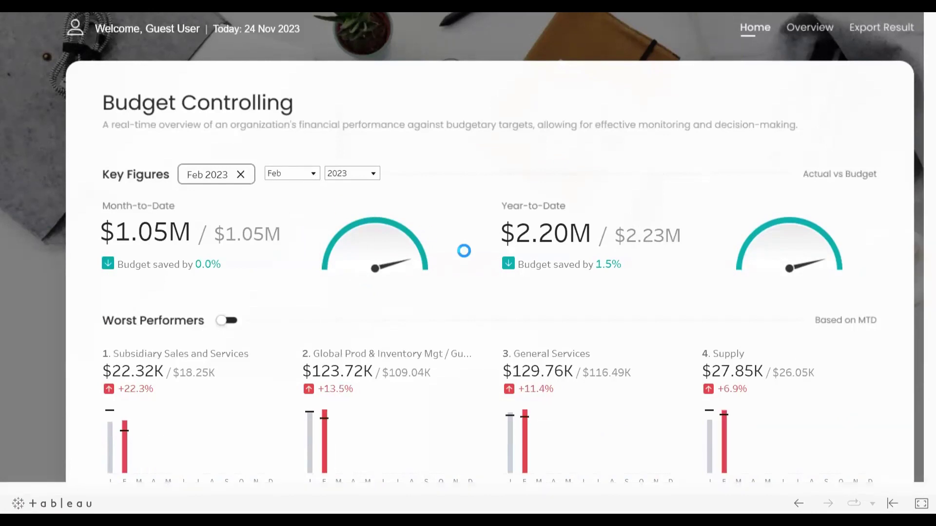
Step: Switch the performers section from worst to best and read the dashboard's information note
{"action": "scroll", "coordinate": [445, 303], "scroll_direction": "down", "scroll_amount": 3}
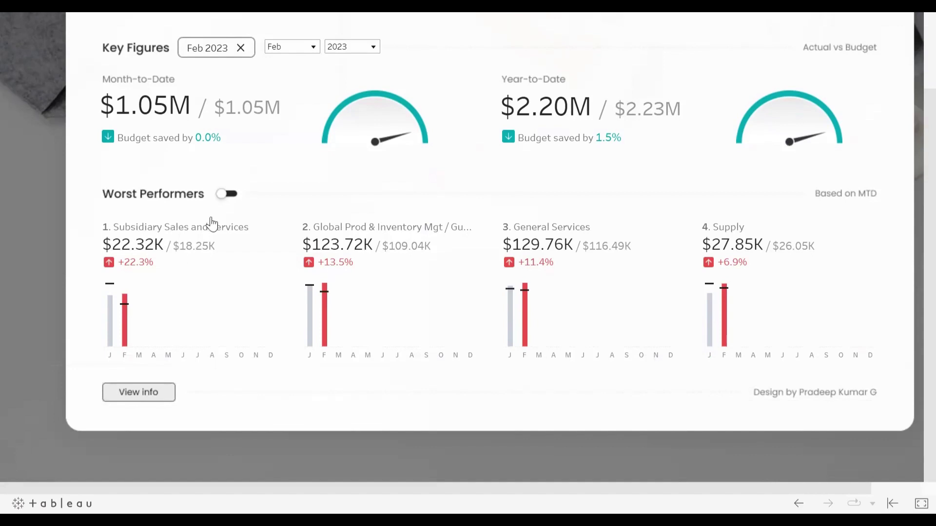
{"action": "left_click", "coordinate": [225, 194]}
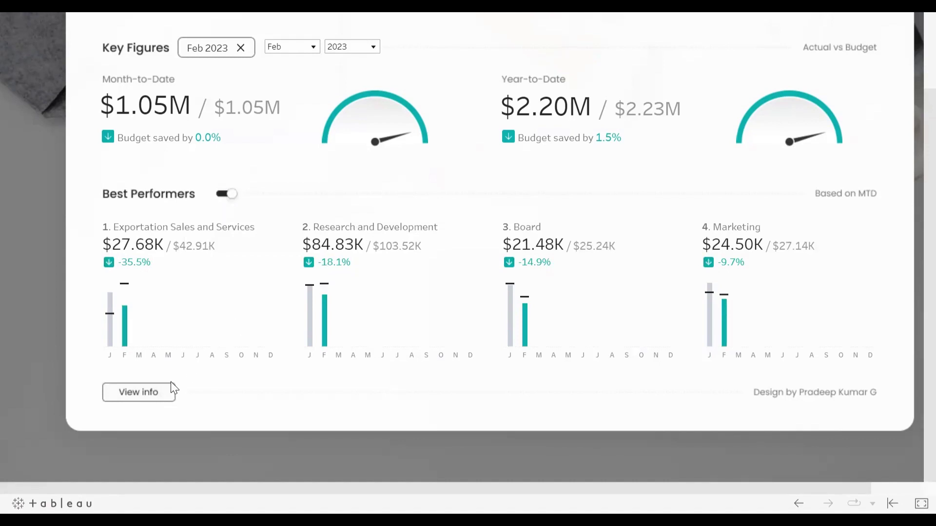
{"action": "mouse_move", "coordinate": [154, 396]}
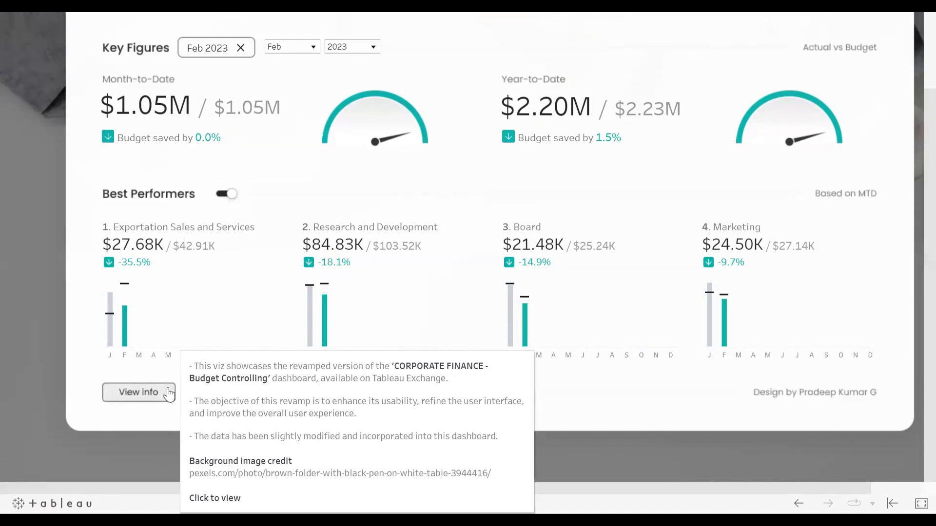
Step: Open the Overview page and sort both the Month-to-Date and Year-to-Date breakdowns by Budget
{"action": "scroll", "coordinate": [639, 327], "scroll_direction": "up", "scroll_amount": 3}
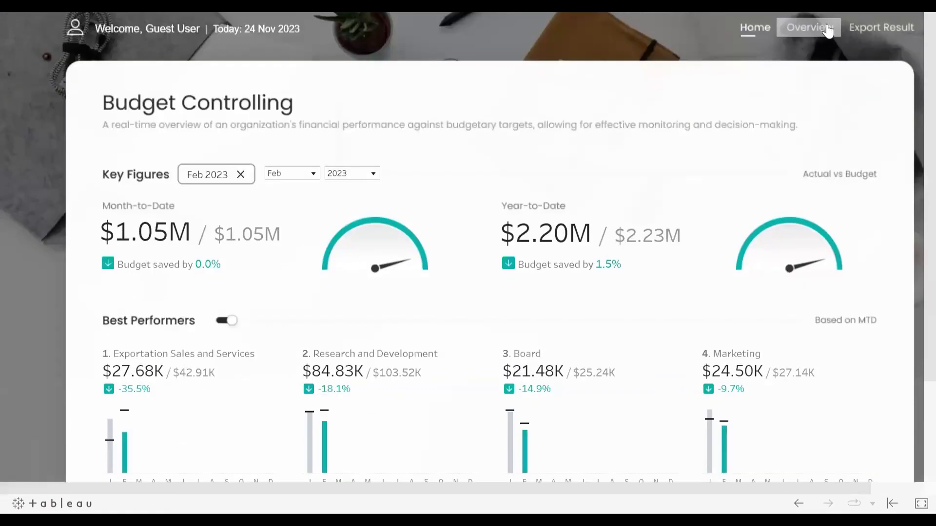
{"action": "left_click", "coordinate": [810, 28]}
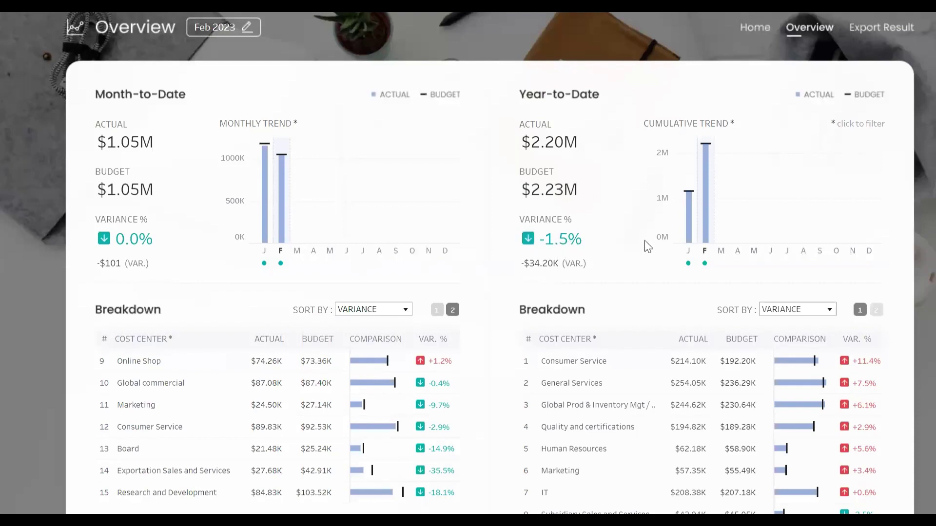
{"action": "left_click", "coordinate": [391, 310]}
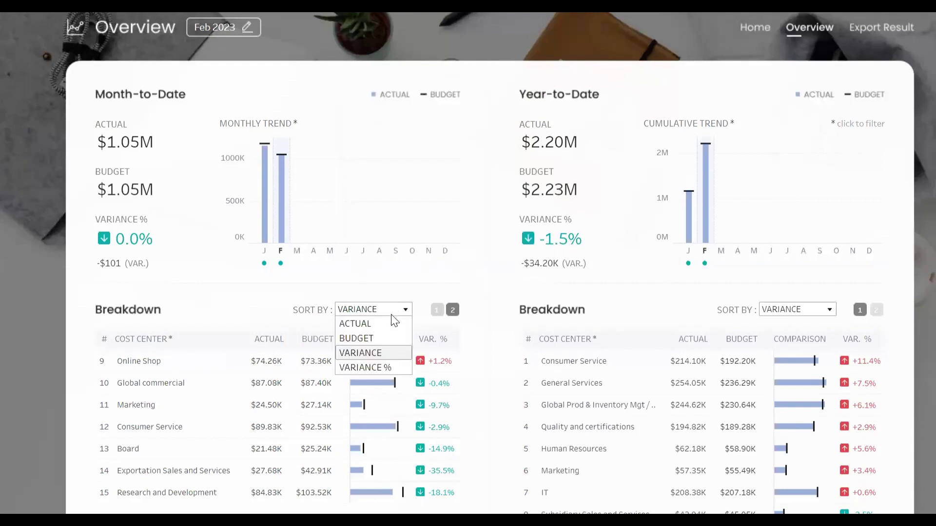
{"action": "left_click", "coordinate": [388, 338]}
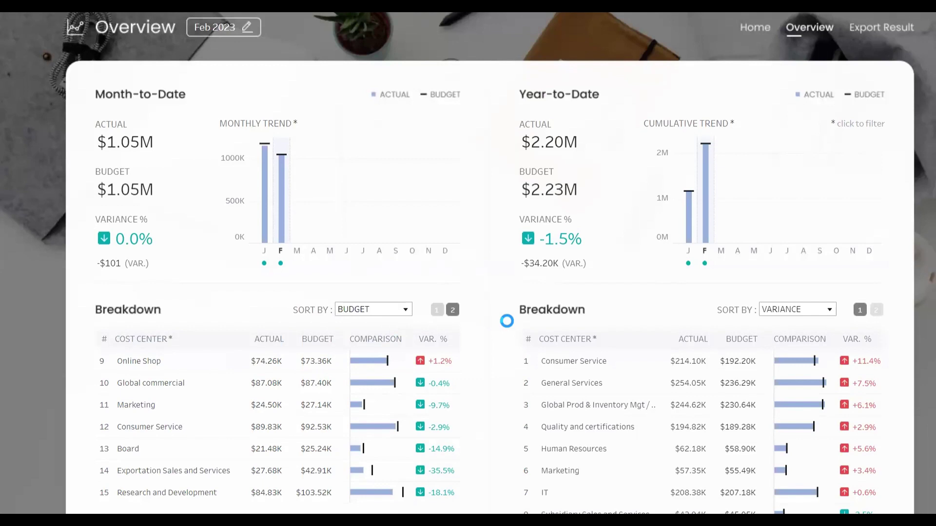
{"action": "left_click", "coordinate": [800, 310]}
{"action": "left_click", "coordinate": [788, 339]}
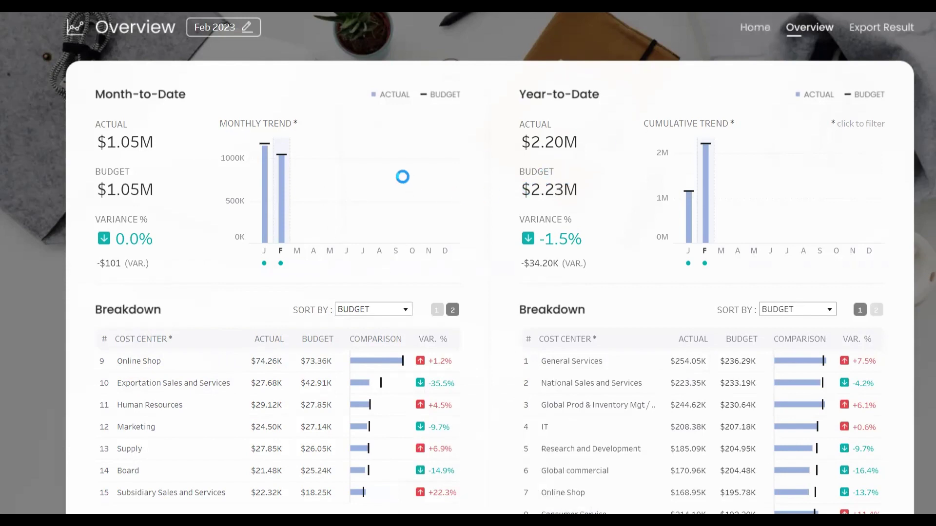
Step: On the Home page, set the Key Figures period to Sep 2022
{"action": "left_click", "coordinate": [290, 174]}
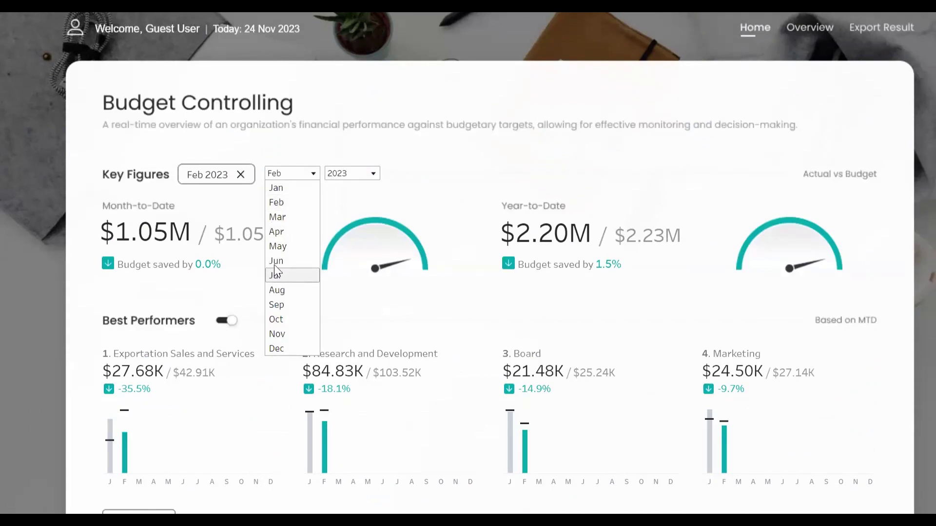
{"action": "left_click", "coordinate": [284, 307]}
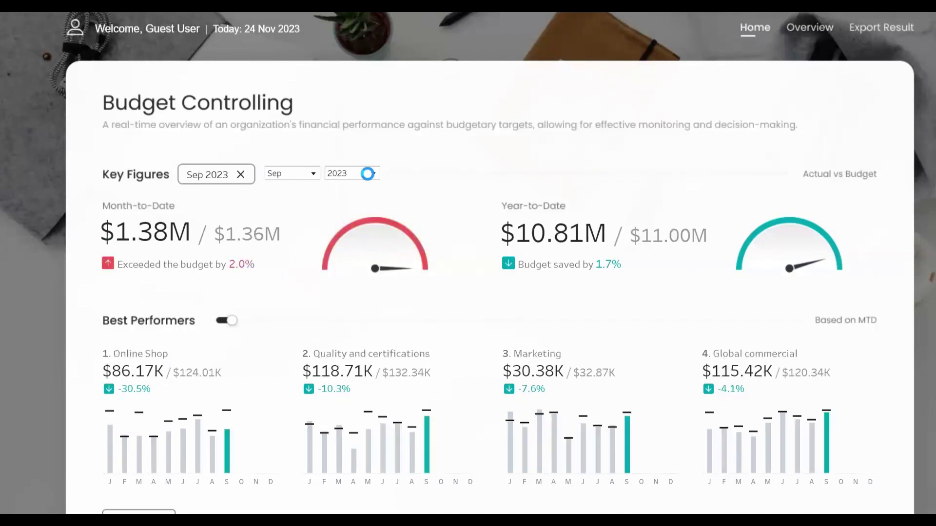
{"action": "left_click", "coordinate": [368, 178]}
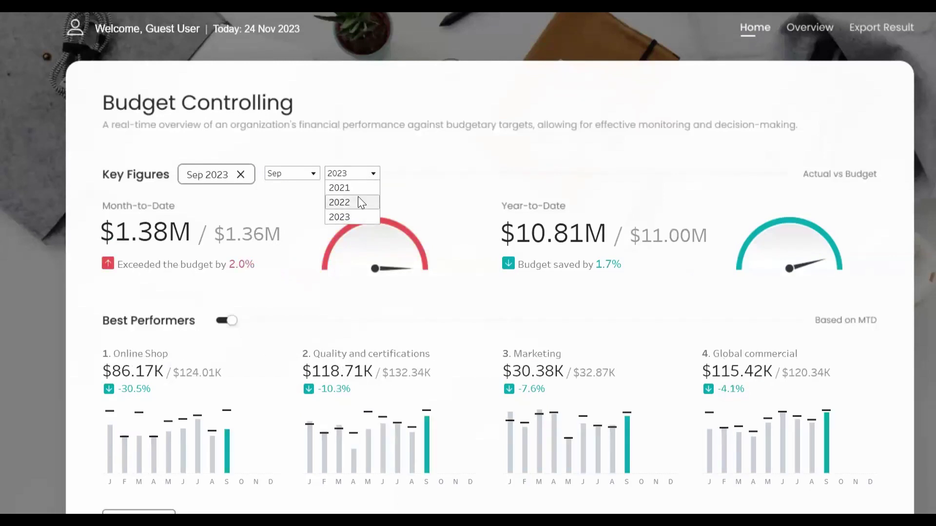
{"action": "left_click", "coordinate": [358, 198]}
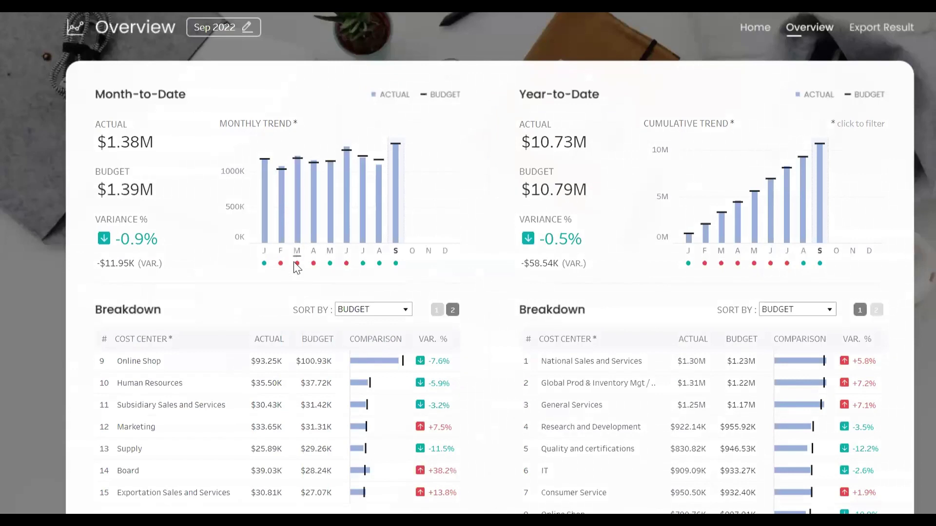
Step: On the Overview page, select February in the monthly trend and March in the cumulative trend
{"action": "left_click", "coordinate": [280, 263]}
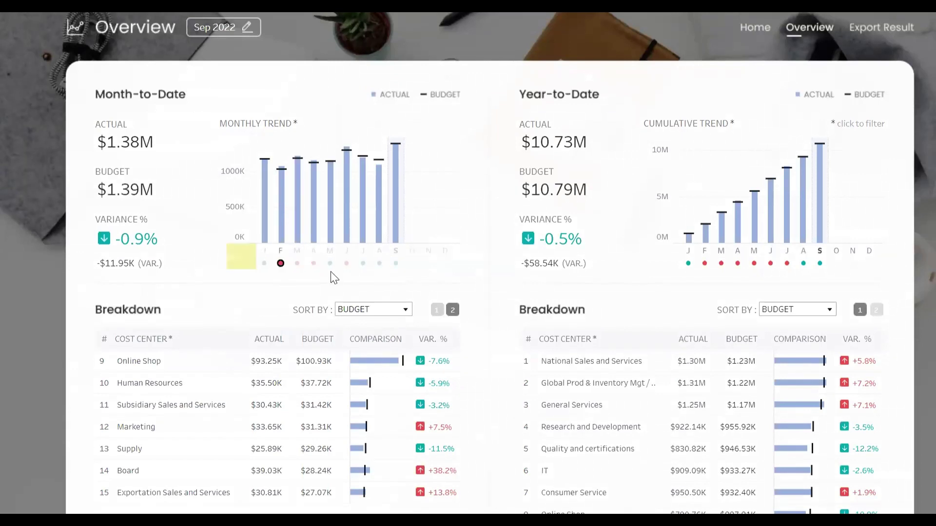
{"action": "left_click", "coordinate": [721, 263]}
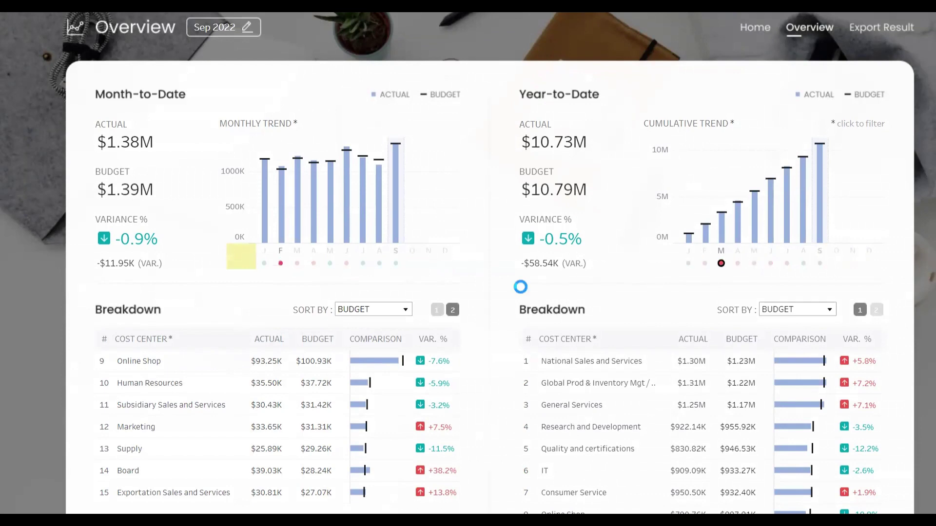
{"action": "mouse_move", "coordinate": [722, 229]}
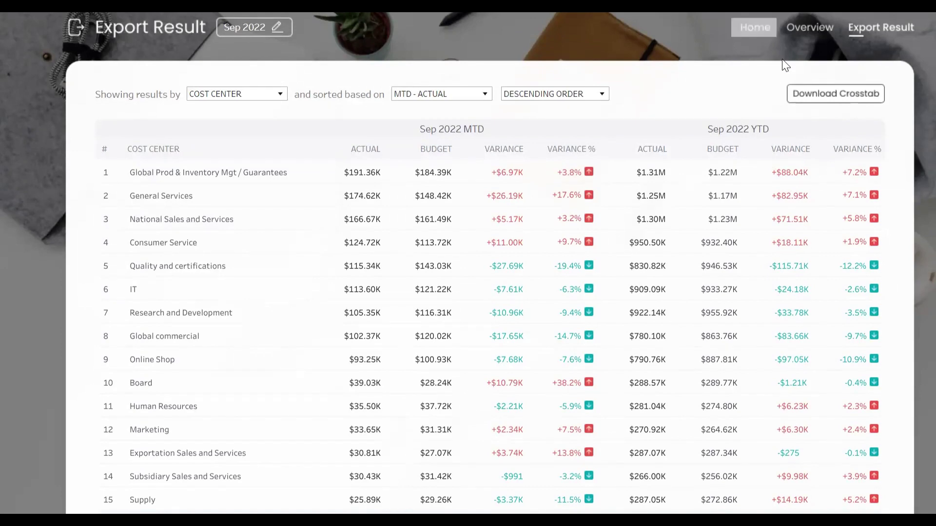
Step: Return to the Budget Controlling home page, exit full screen and look over the viz's web page
{"action": "left_click", "coordinate": [797, 98]}
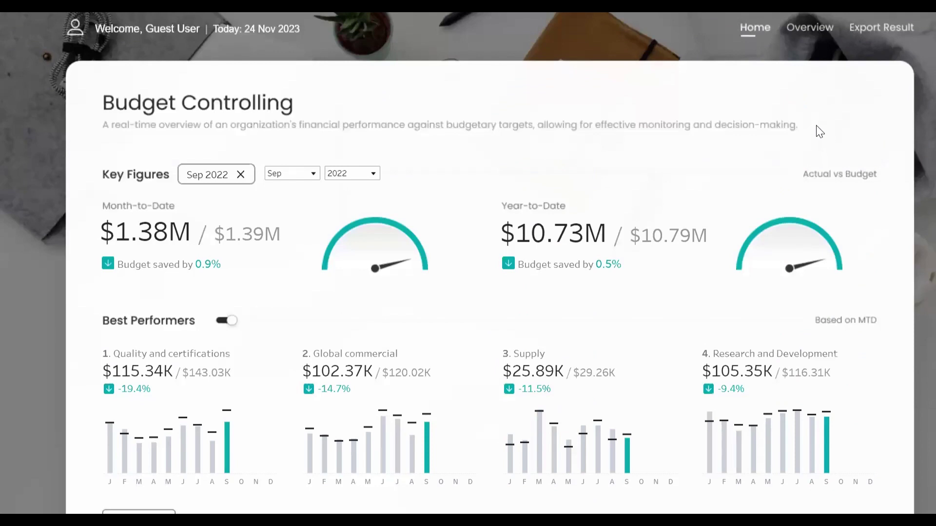
{"action": "key", "text": "Escape"}
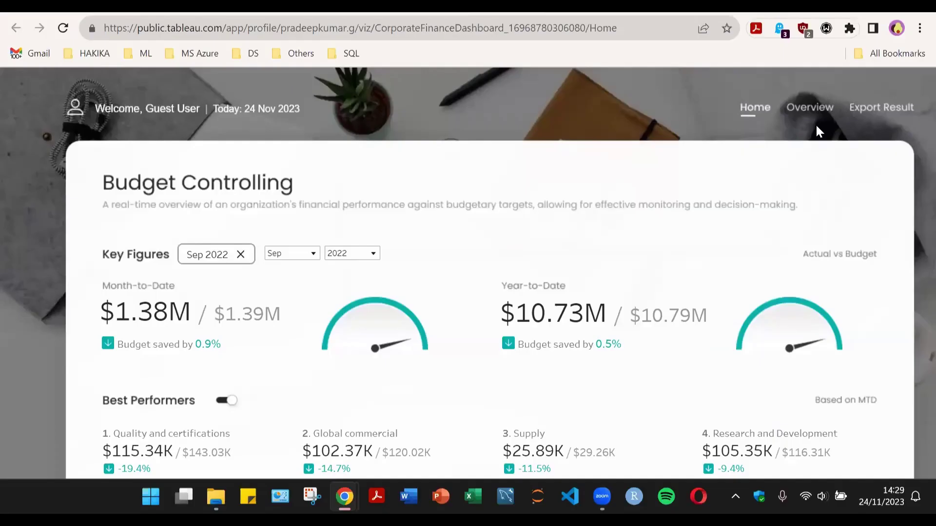
{"action": "scroll", "coordinate": [816, 125], "scroll_direction": "down", "scroll_amount": 7}
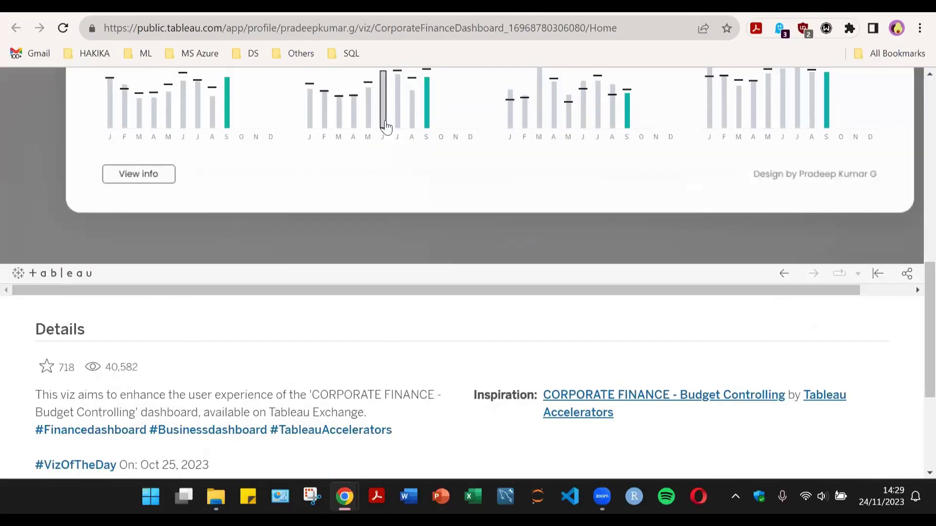
{"action": "scroll", "coordinate": [468, 168], "scroll_direction": "up", "scroll_amount": 10}
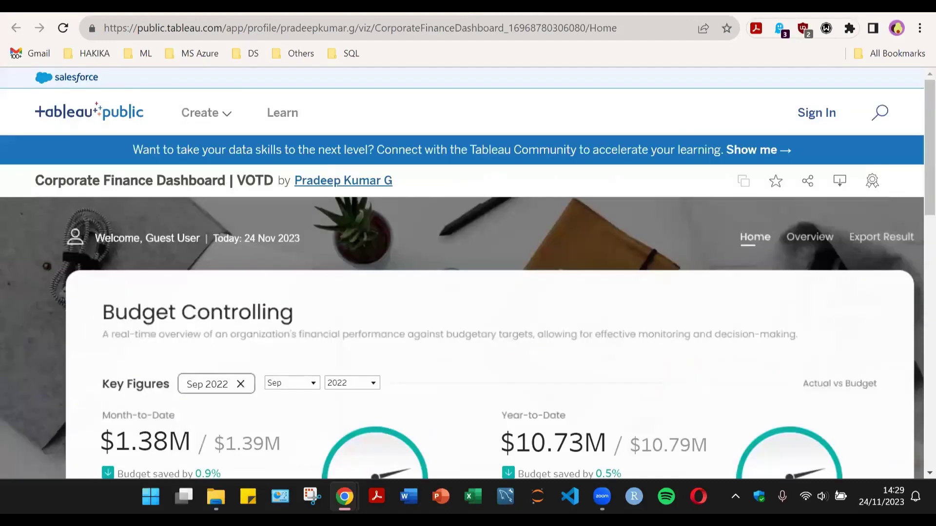
Step: Switch to the Tableau Viz Gallery page and browse its selection of vizzes
{"action": "left_click", "coordinate": [580, 6]}
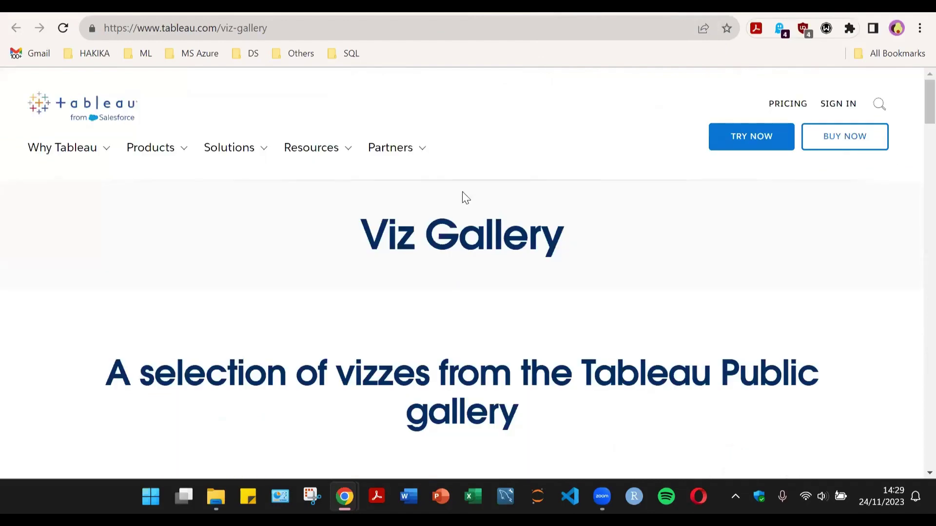
{"action": "scroll", "coordinate": [505, 239], "scroll_direction": "down", "scroll_amount": 6}
{"action": "scroll", "coordinate": [507, 244], "scroll_direction": "down", "scroll_amount": 6}
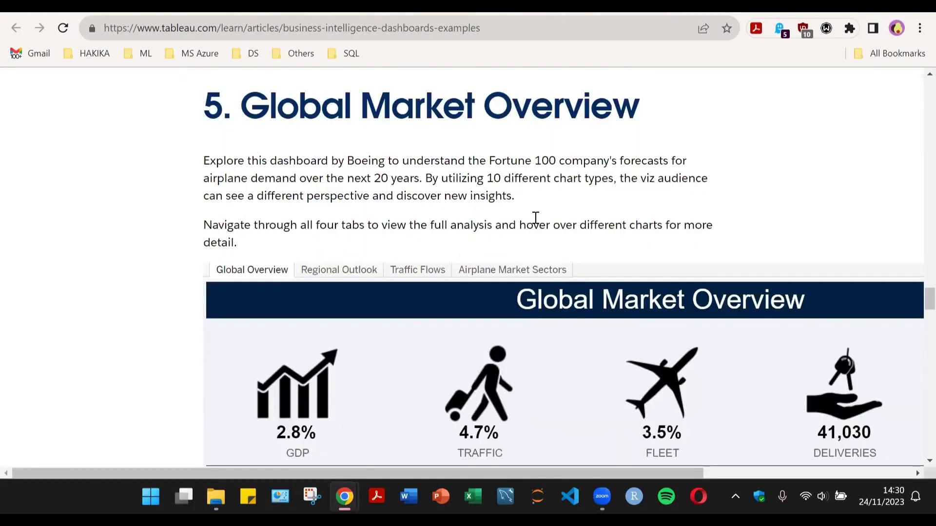
Step: Open the Global Market Overview dashboard from the business intelligence examples article in full-screen view
{"action": "scroll", "coordinate": [800, 196], "scroll_direction": "down", "scroll_amount": 1}
{"action": "scroll", "coordinate": [801, 195], "scroll_direction": "down", "scroll_amount": 15}
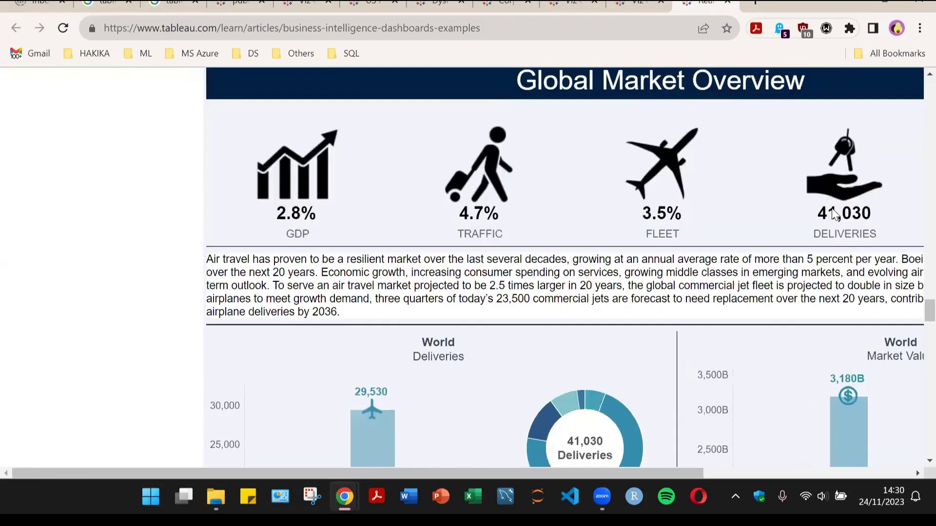
{"action": "scroll", "coordinate": [539, 323], "scroll_direction": "down", "scroll_amount": 2}
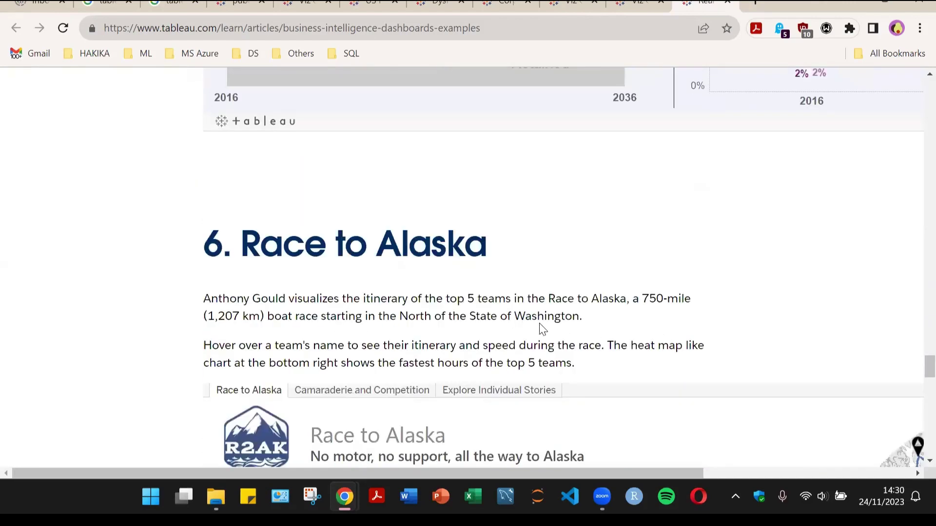
{"action": "scroll", "coordinate": [539, 324], "scroll_direction": "up", "scroll_amount": 2}
{"action": "left_click_drag", "start_coordinate": [400, 475], "coordinate": [777, 458]}
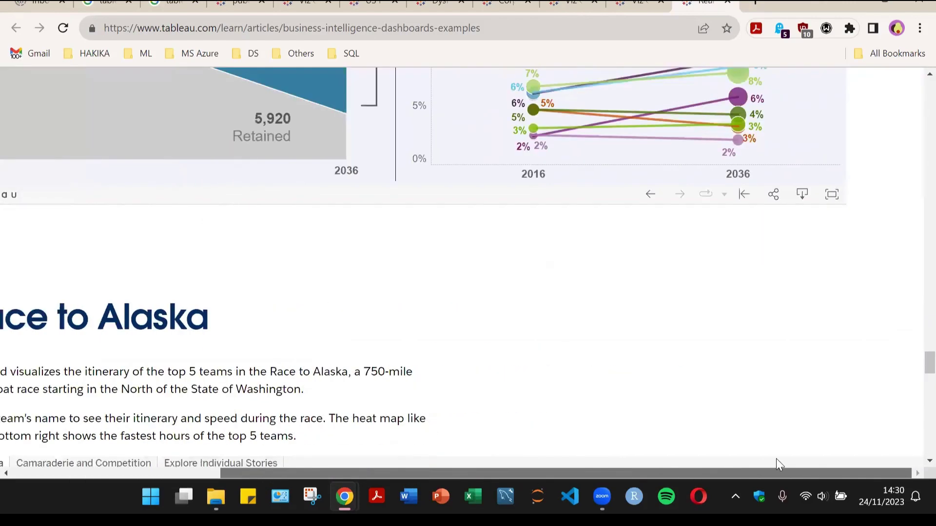
{"action": "left_click", "coordinate": [828, 198]}
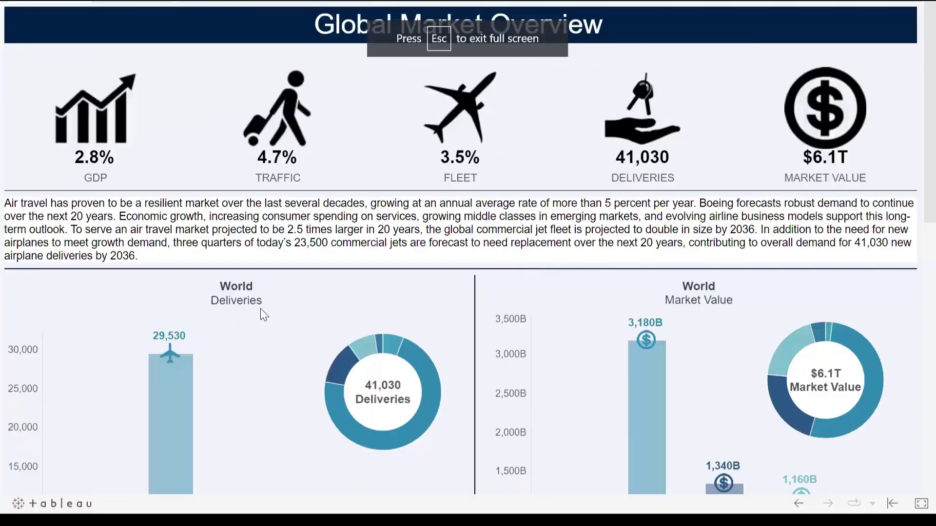